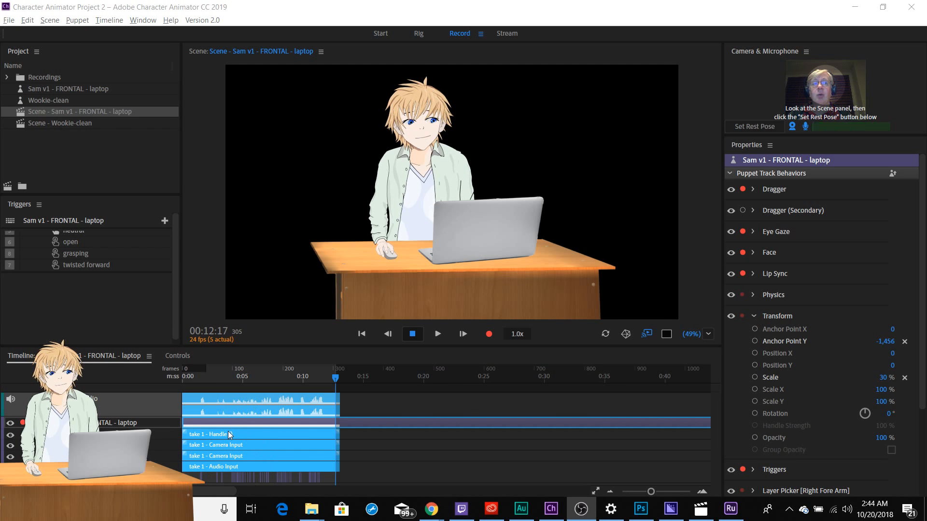
Step: Review the export options for the animated scene in Character Animator and the finished render queue in Adobe Media Encoder
{"action": "left_click", "coordinate": [11, 21]}
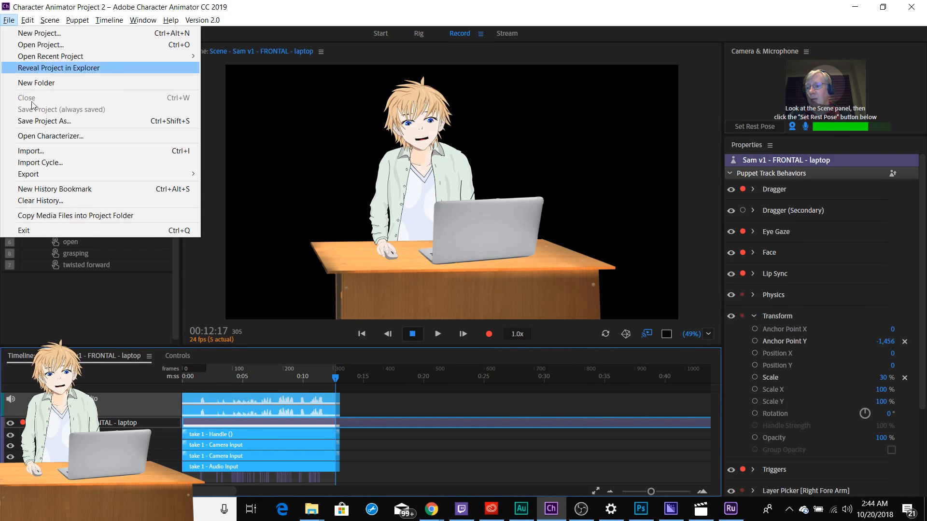
{"action": "mouse_move", "coordinate": [41, 174]}
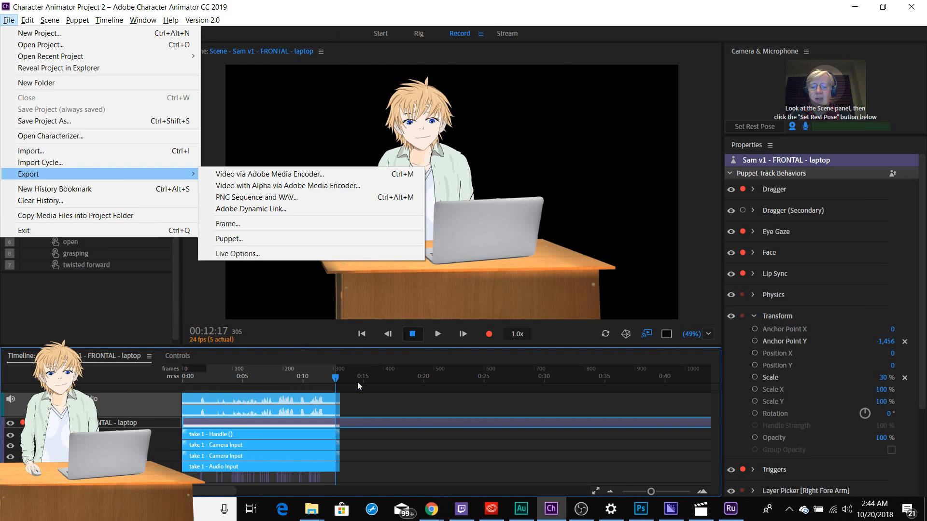
{"action": "left_click", "coordinate": [671, 509]}
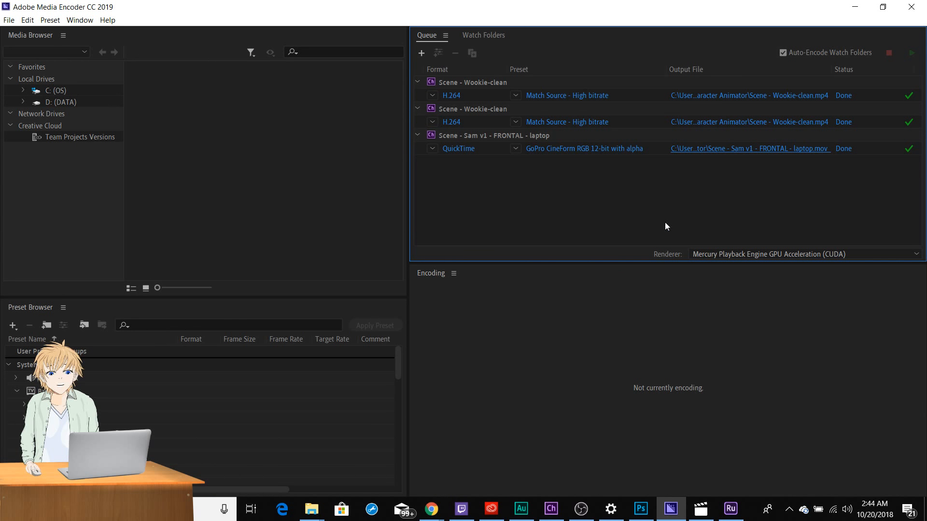
{"action": "left_click", "coordinate": [855, 7]}
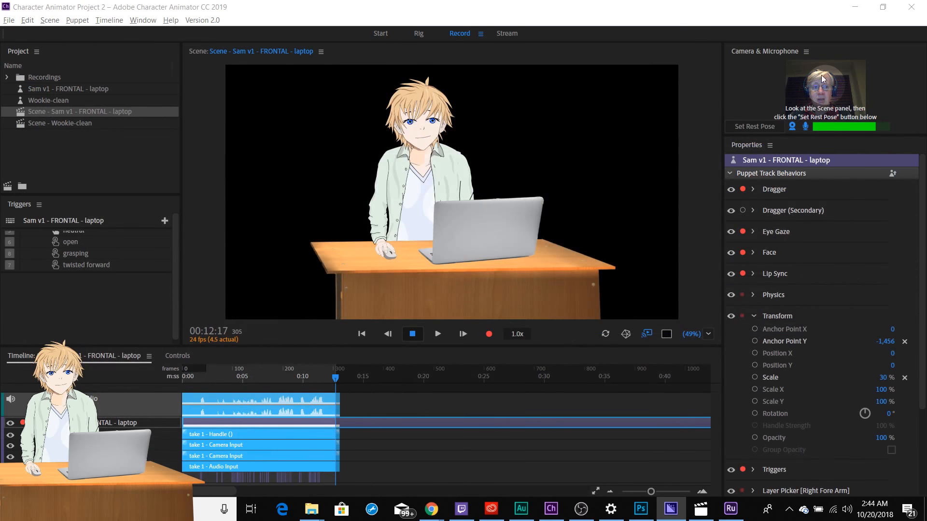
Step: Switch to Adobe Premiere Rush and browse the local Videos folder as the media source for a new project
{"action": "left_click", "coordinate": [856, 8]}
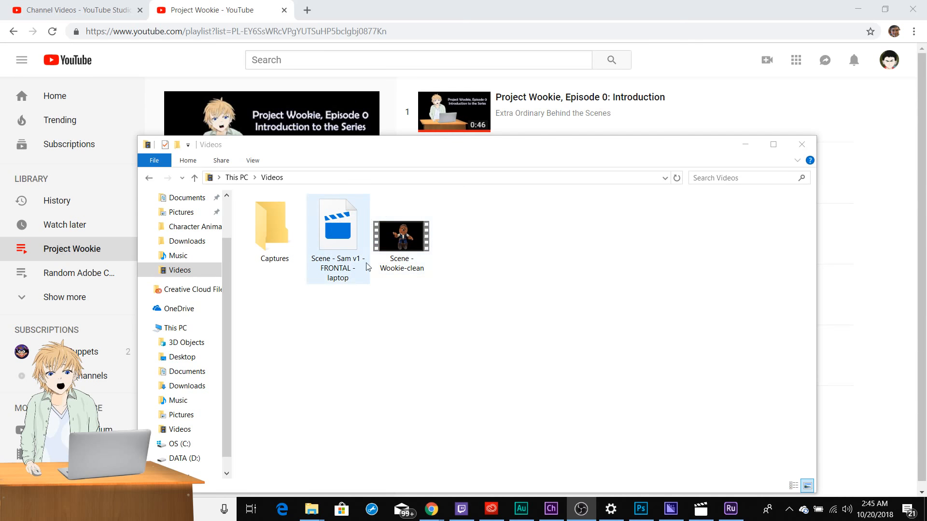
{"action": "left_click", "coordinate": [857, 9]}
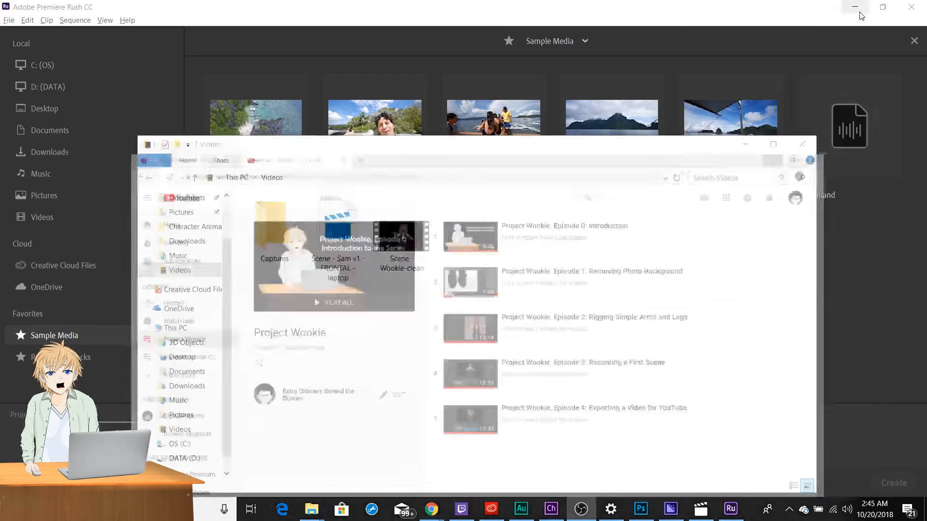
{"action": "left_click", "coordinate": [535, 12]}
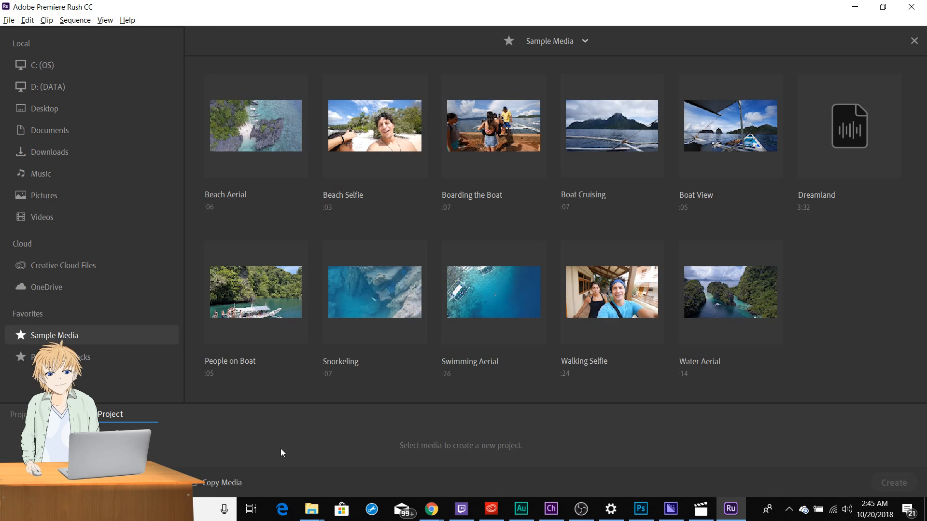
{"action": "left_click", "coordinate": [263, 434]}
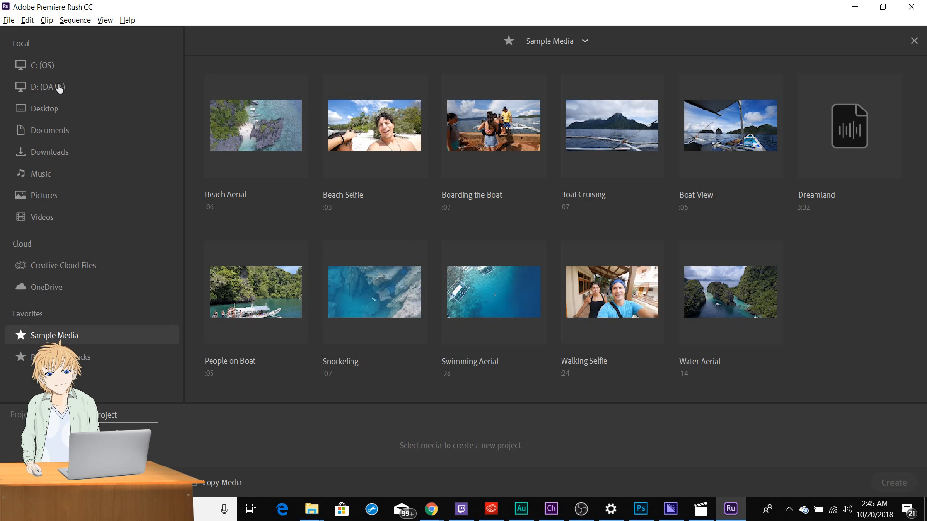
{"action": "left_click", "coordinate": [48, 214]}
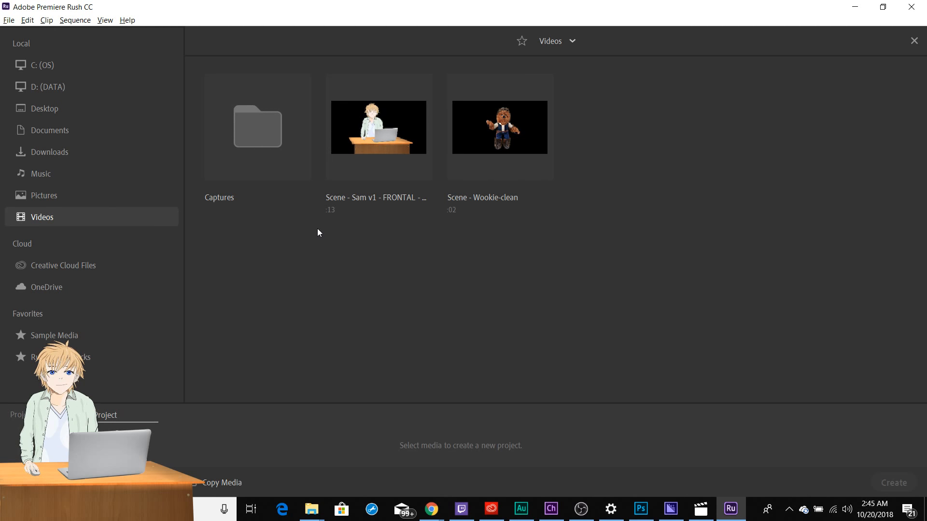
Step: Check the exported scene files in File Explorer's Videos folder and return to Premiere Rush
{"action": "key", "text": "alt+Tab"}
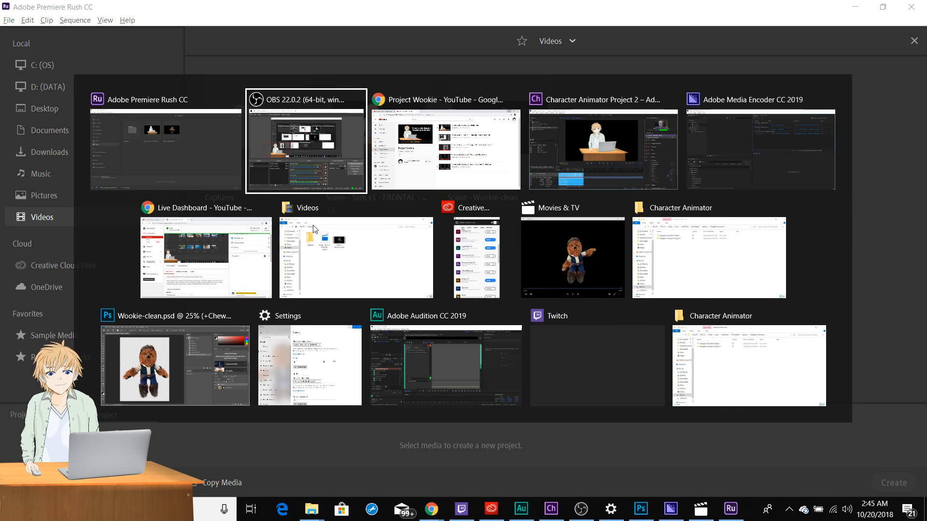
{"action": "key", "text": "alt+Tab"}
{"action": "key", "text": "alt+Tab"}
{"action": "key", "text": "alt+Tab"}
{"action": "key", "text": "alt+Tab"}
{"action": "key", "text": "alt+Tab"}
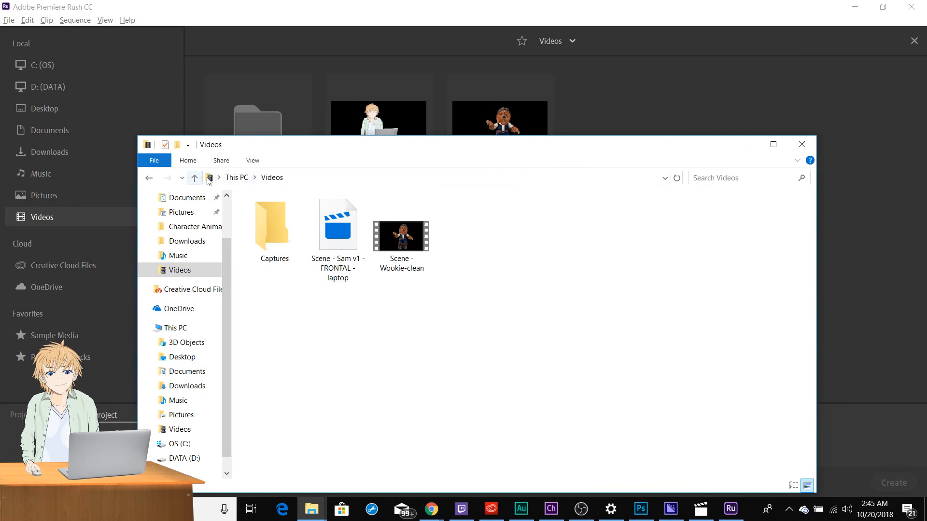
{"action": "left_click", "coordinate": [354, 25]}
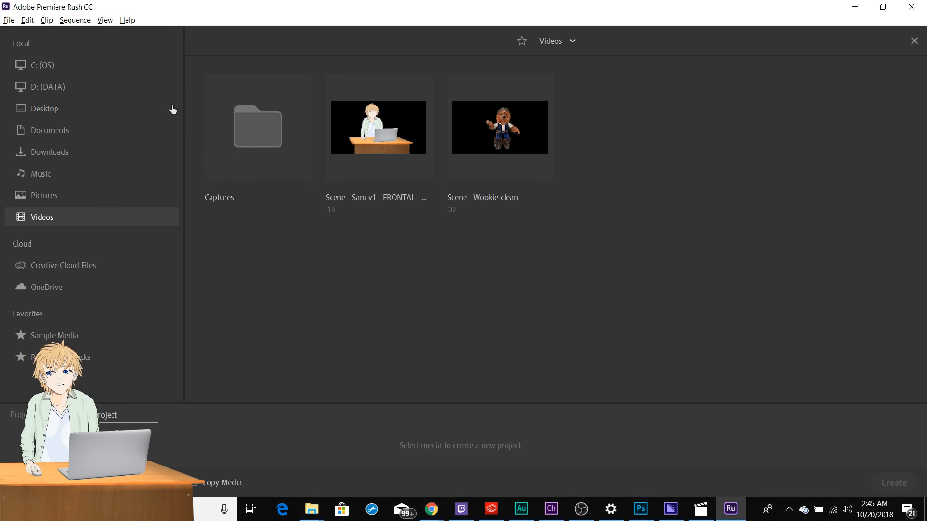
Step: Create a project from the Scene - Sam v1 - FRONTAL - laptop clip followed by the Scene - Wookie-clean clip
{"action": "left_click", "coordinate": [377, 155]}
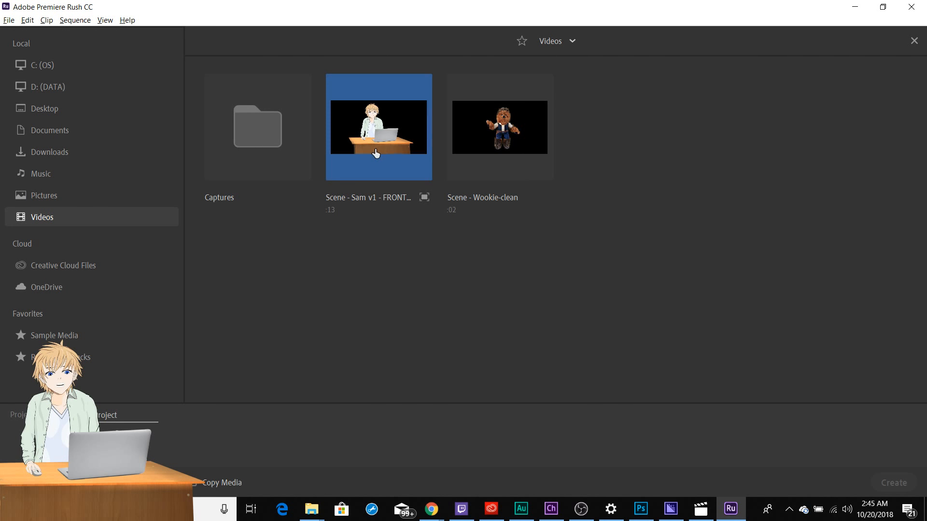
{"action": "left_click", "coordinate": [486, 146]}
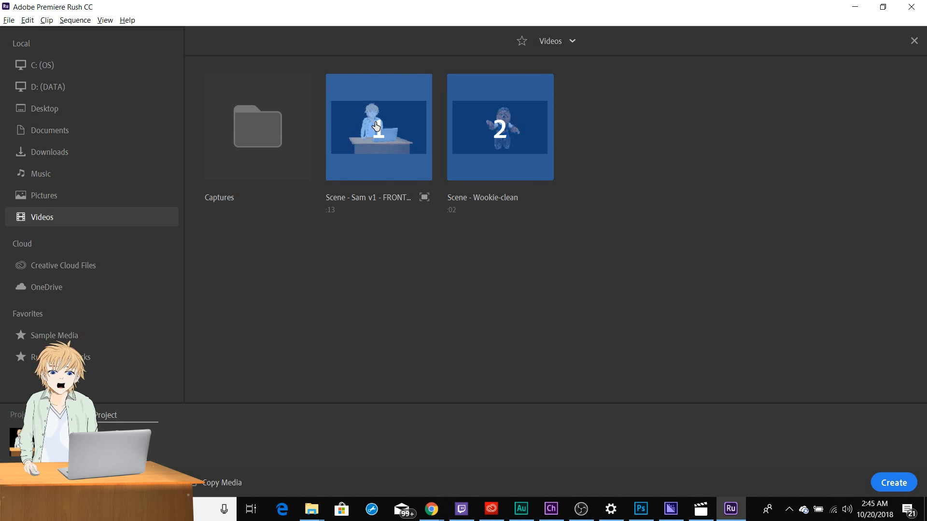
{"action": "left_click", "coordinate": [893, 483]}
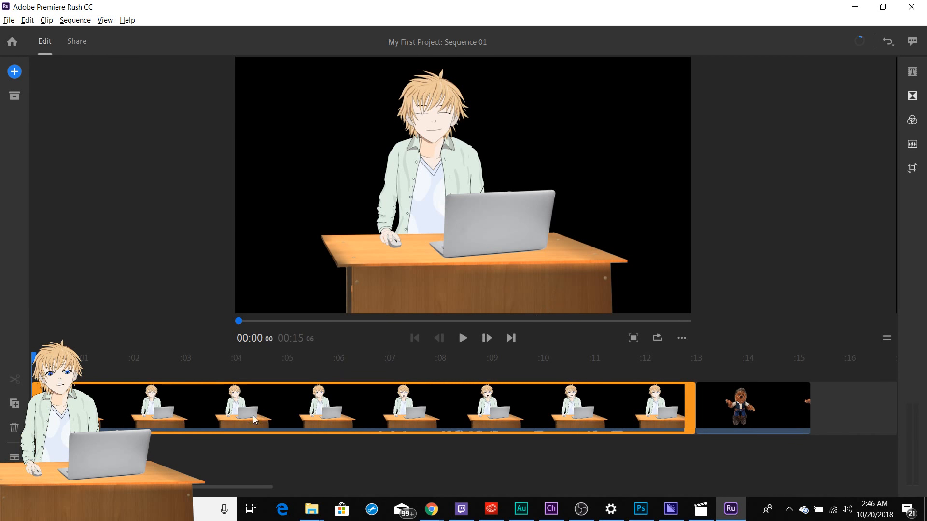
Step: Inspect the Wookie and Sam clips by previewing frames at several points along the timeline
{"action": "left_click", "coordinate": [757, 414]}
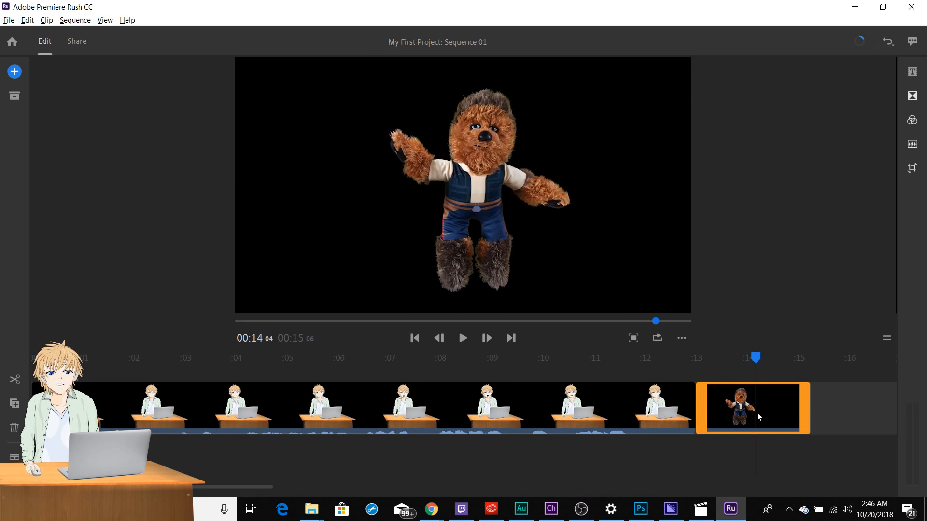
{"action": "left_click", "coordinate": [502, 430]}
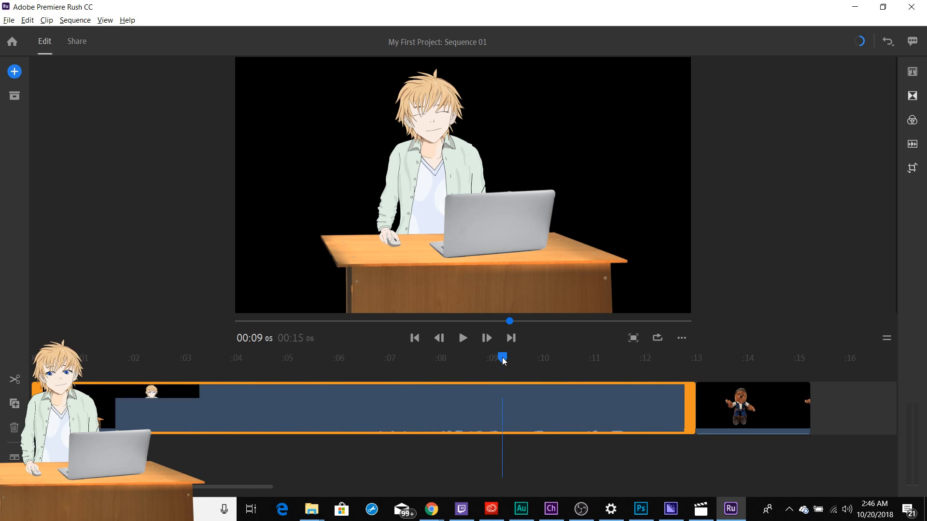
{"action": "mouse_move", "coordinate": [492, 370]}
{"action": "left_mouse_down"}
{"action": "mouse_move", "coordinate": [97, 370]}
{"action": "mouse_move", "coordinate": [752, 369]}
{"action": "mouse_move", "coordinate": [502, 374]}
{"action": "left_mouse_up"}
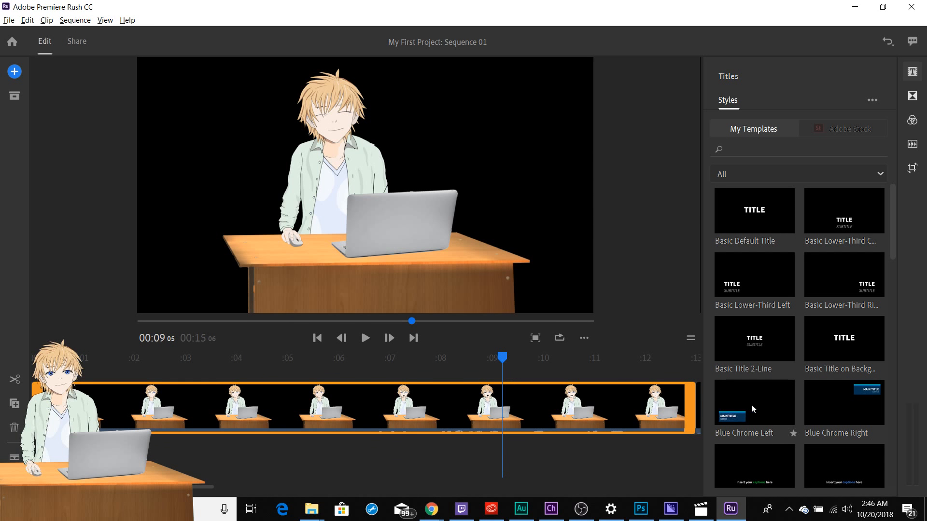
{"action": "left_click", "coordinate": [426, 390]}
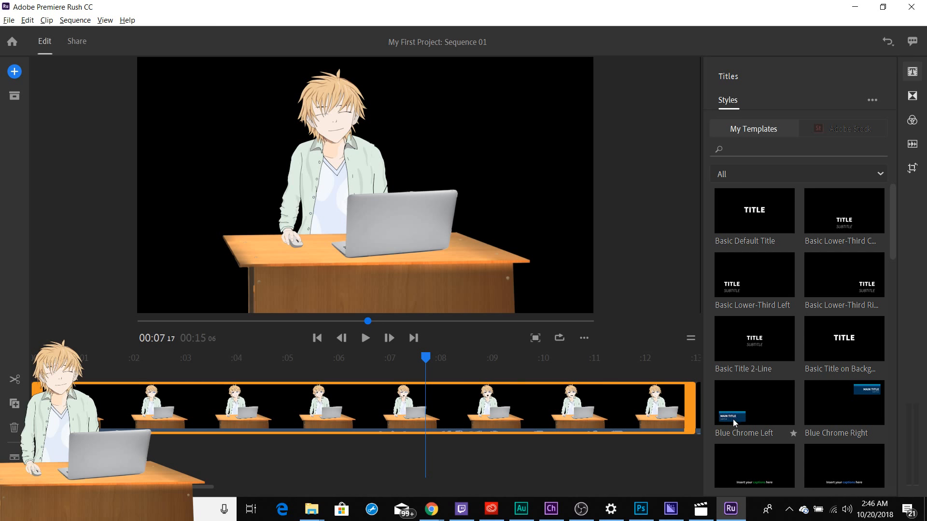
{"action": "left_click", "coordinate": [445, 379]}
{"action": "left_click", "coordinate": [445, 379]}
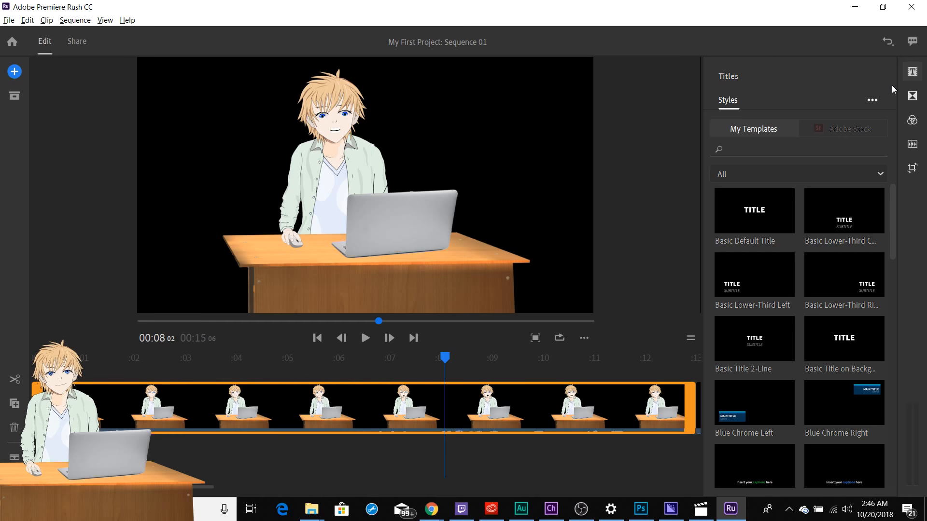
Step: Add the Blue Chrome Left title template above the Sam clip at the start of the timeline
{"action": "left_click", "coordinate": [912, 73]}
{"action": "left_click", "coordinate": [913, 73]}
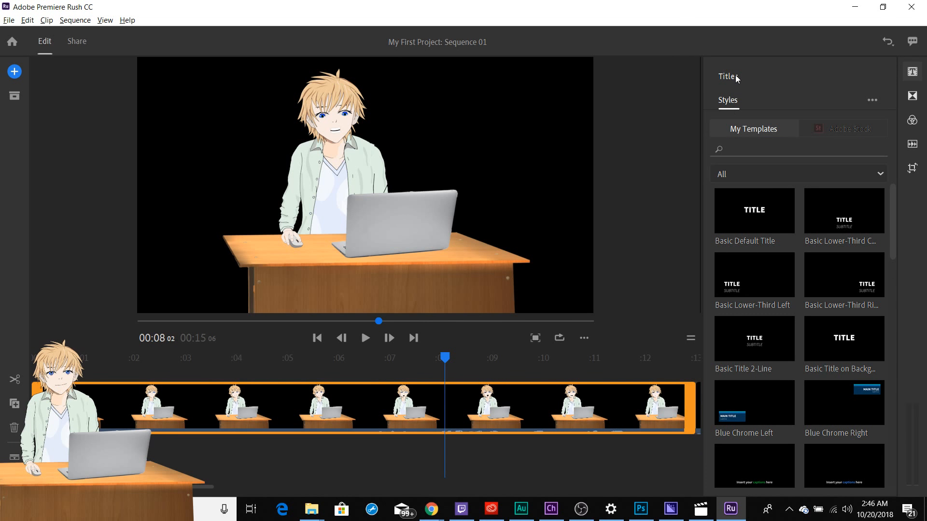
{"action": "left_click", "coordinate": [876, 106]}
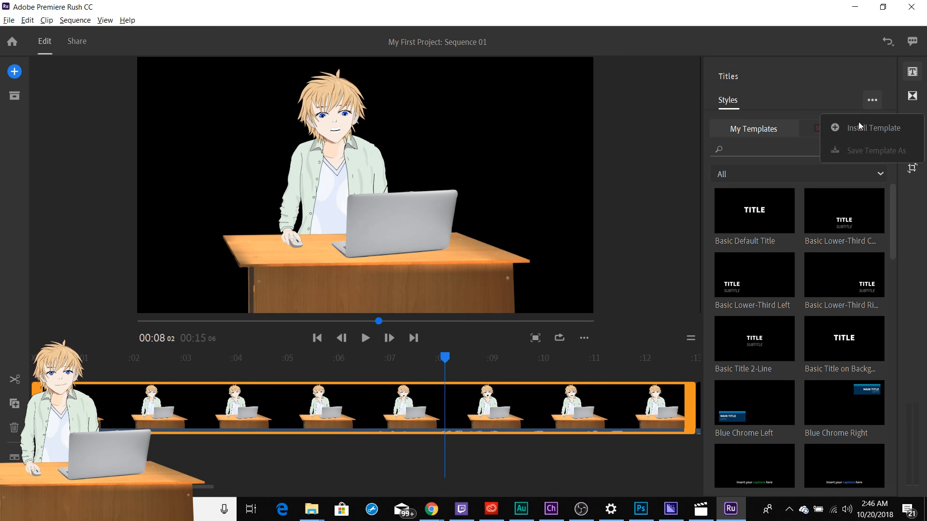
{"action": "left_click", "coordinate": [737, 416]}
{"action": "right_click", "coordinate": [760, 414]}
{"action": "left_click", "coordinate": [750, 413]}
{"action": "left_click_drag", "start_coordinate": [751, 414], "coordinate": [245, 378]}
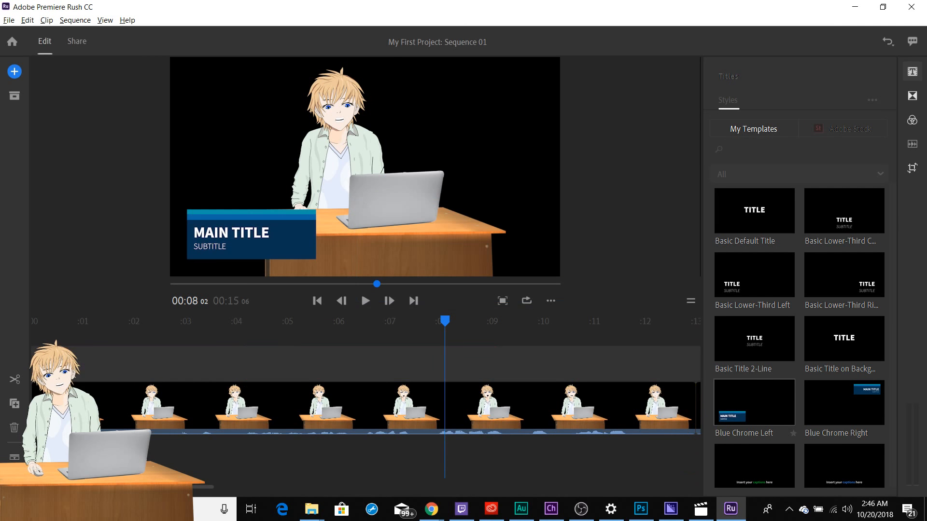
Step: Preview the title at about 00:00:19 and shift its graphic rightward so all of its text fits inside the frame
{"action": "left_click", "coordinate": [72, 360]}
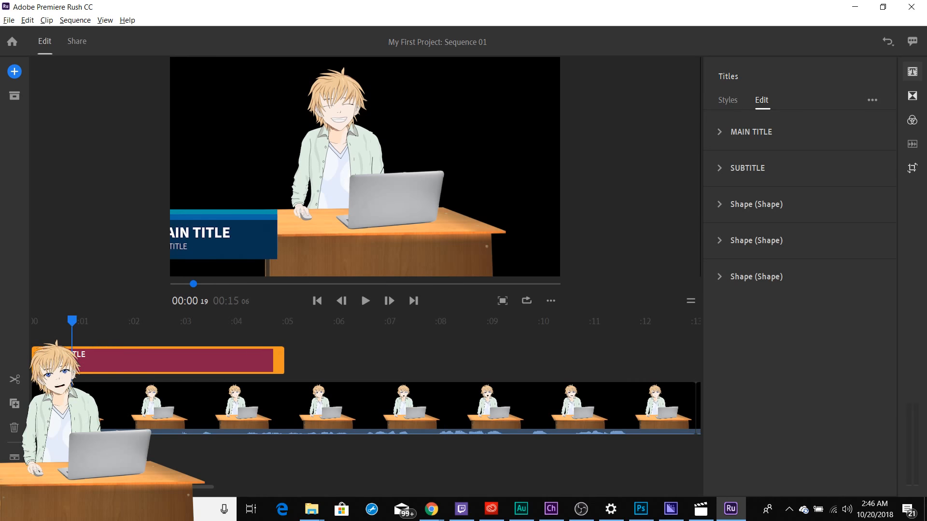
{"action": "left_click", "coordinate": [237, 232]}
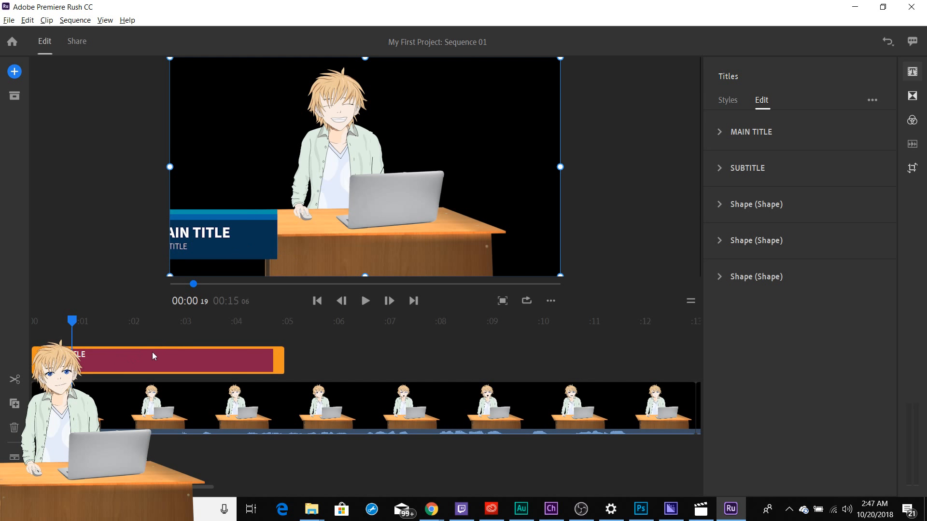
{"action": "left_click_drag", "start_coordinate": [237, 230], "coordinate": [254, 230]}
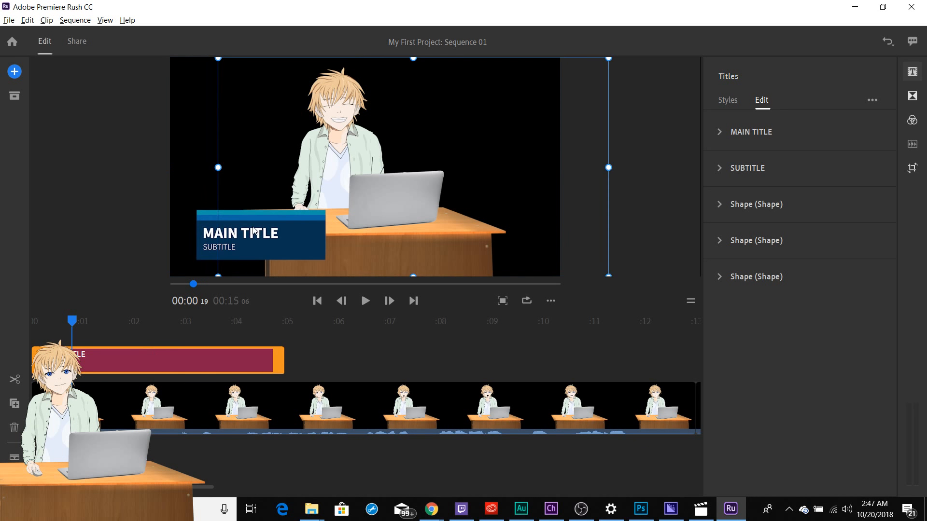
Step: Replace the main title text with "My Movie" and the subtitle with "It's great mate!"
{"action": "double_click", "coordinate": [242, 233]}
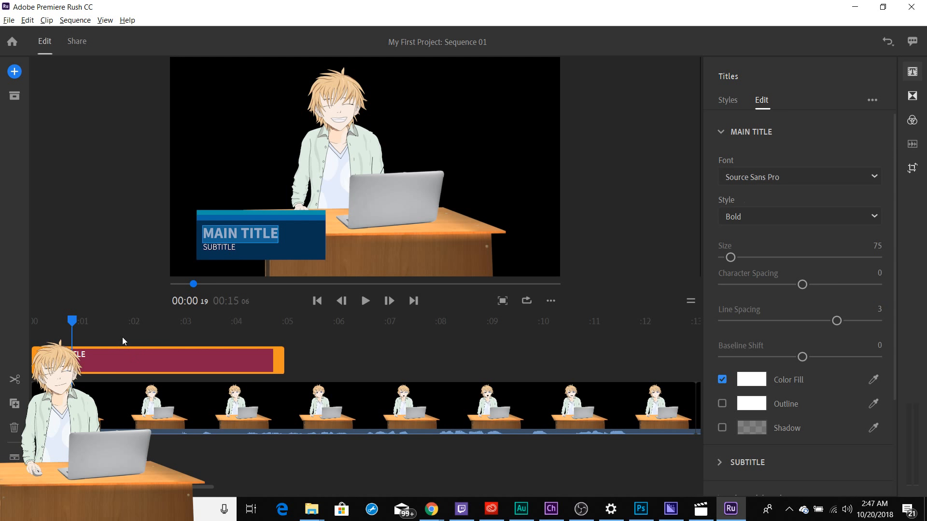
{"action": "type", "text": "My Movie"}
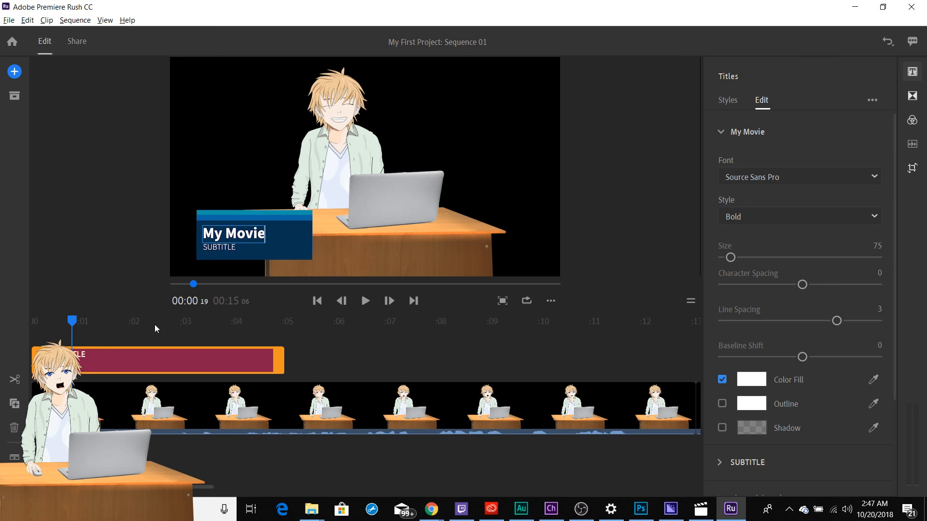
{"action": "double_click", "coordinate": [220, 246]}
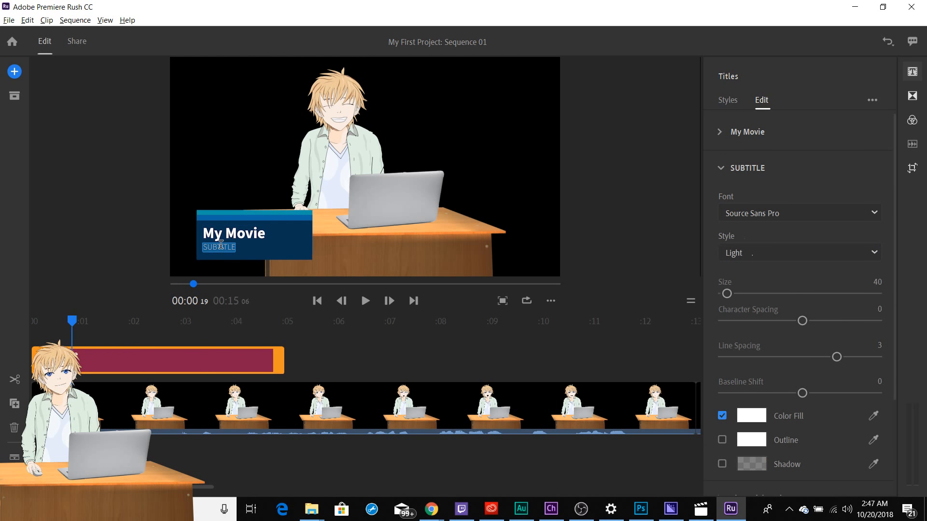
{"action": "type", "text": "It's gr"}
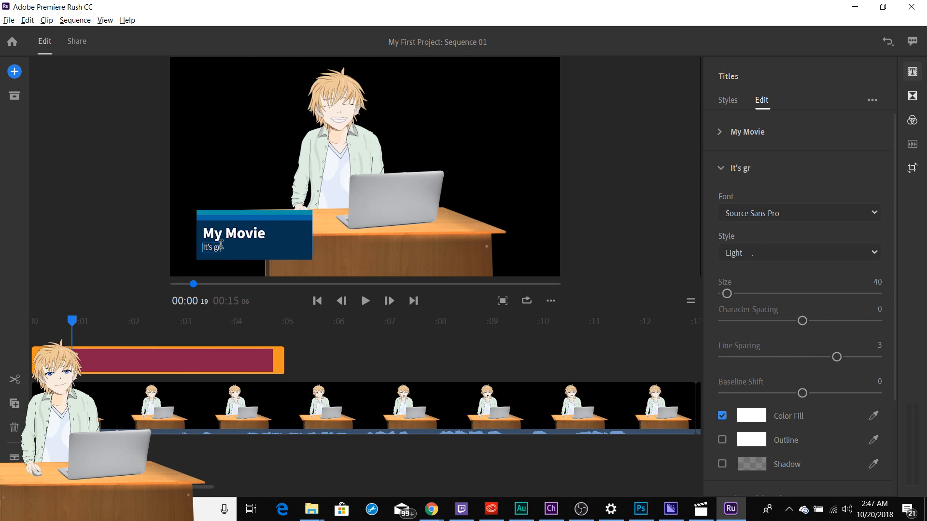
{"action": "type", "text": "eat mate"}
{"action": "key", "text": "BackSpace"}
{"action": "key", "text": "BackSpace"}
{"action": "type", "text": "eat mate!"}
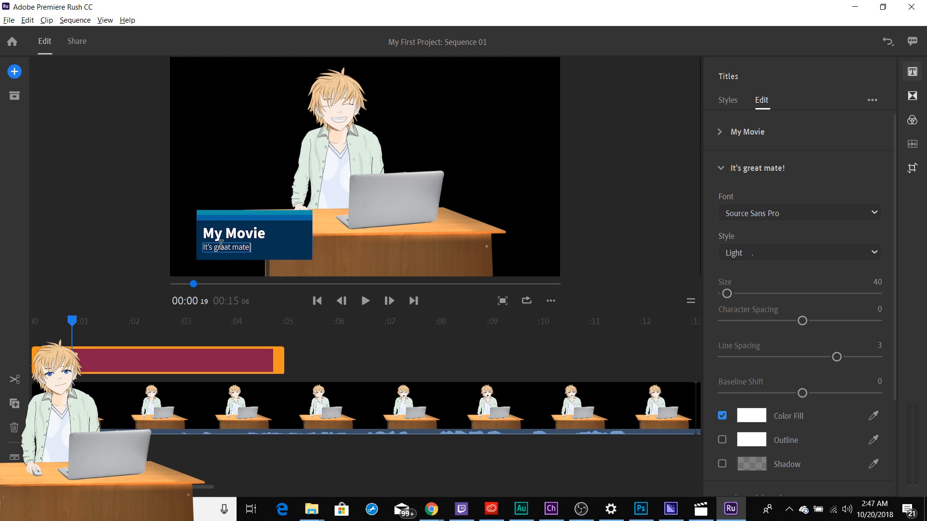
{"action": "left_click", "coordinate": [278, 213]}
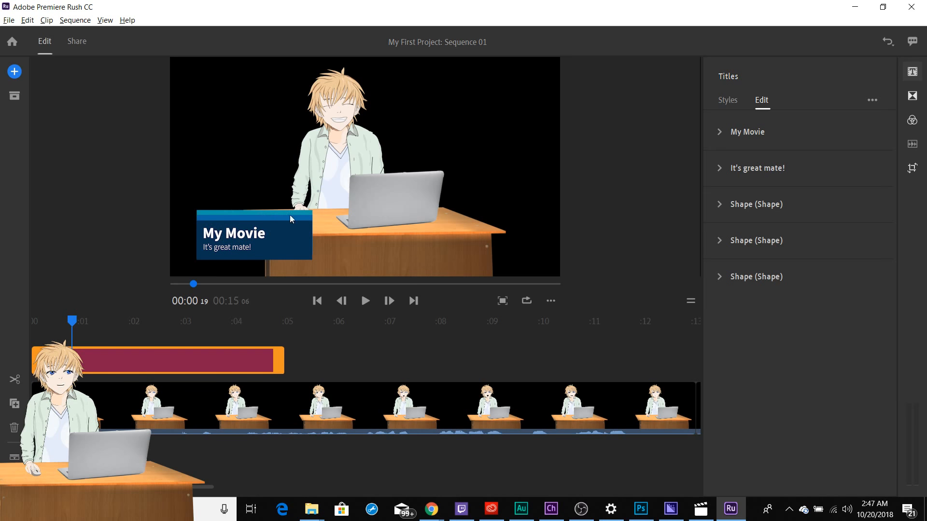
Step: Apply a Cross Dissolve transition at the cut between the Sam clip and the Wookie clip
{"action": "left_click_drag", "start_coordinate": [72, 321], "coordinate": [417, 317]}
{"action": "left_click_drag", "start_coordinate": [203, 488], "coordinate": [227, 489]}
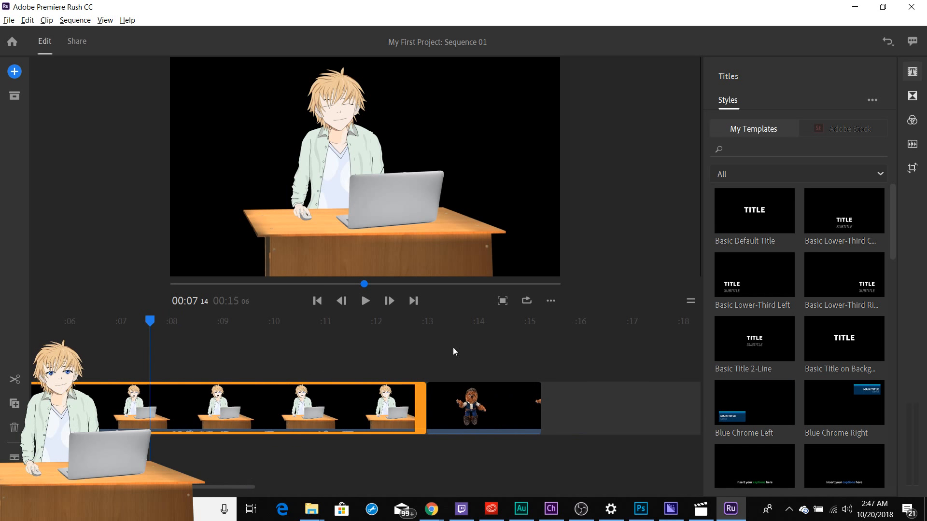
{"action": "left_click", "coordinate": [423, 336]}
{"action": "left_click", "coordinate": [906, 99]}
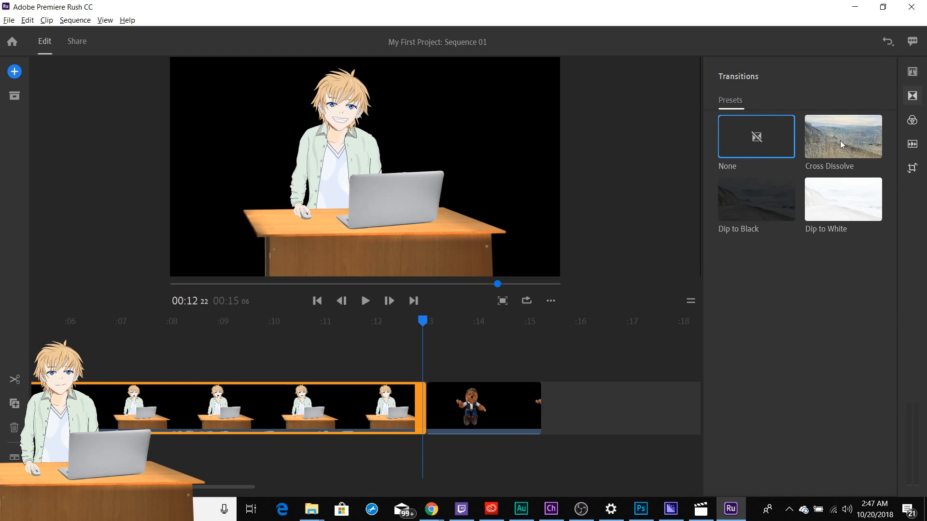
{"action": "left_click_drag", "start_coordinate": [841, 144], "coordinate": [431, 408]}
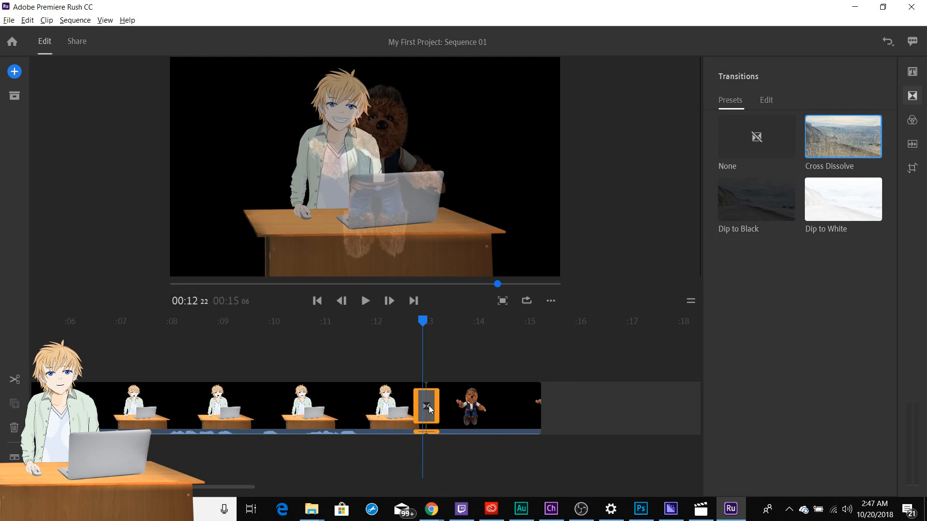
Step: Play the movie from about 00:12 to preview the transition from the Sam clip to the Wookie clip
{"action": "left_click", "coordinate": [383, 323]}
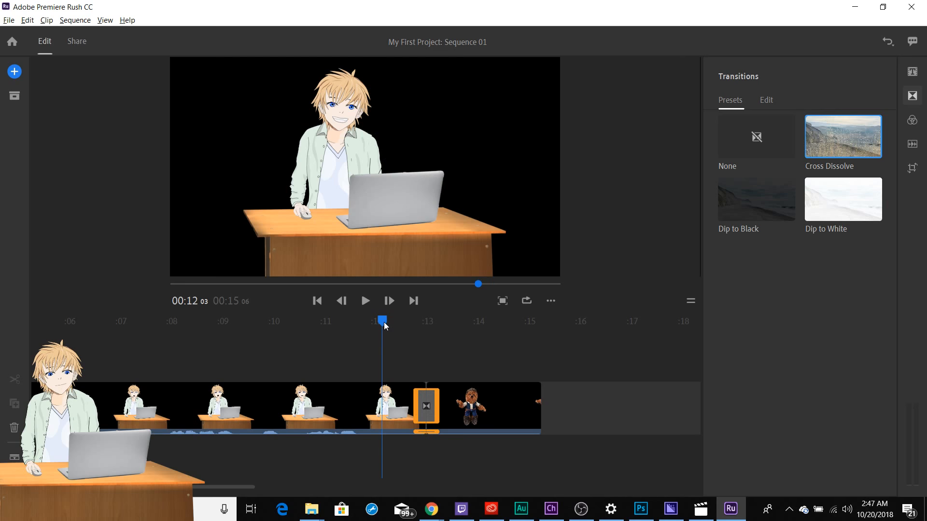
{"action": "key", "text": "space"}
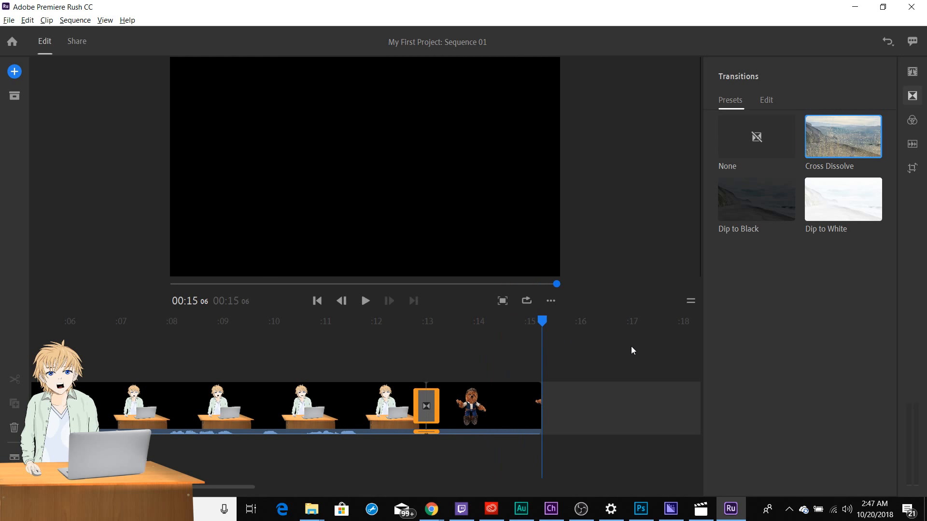
{"action": "key", "text": "Home"}
Step: Change the transition between the clips to Dip to Black and add another Dip to Black at the Wookie clip's end
{"action": "left_click", "coordinate": [758, 205]}
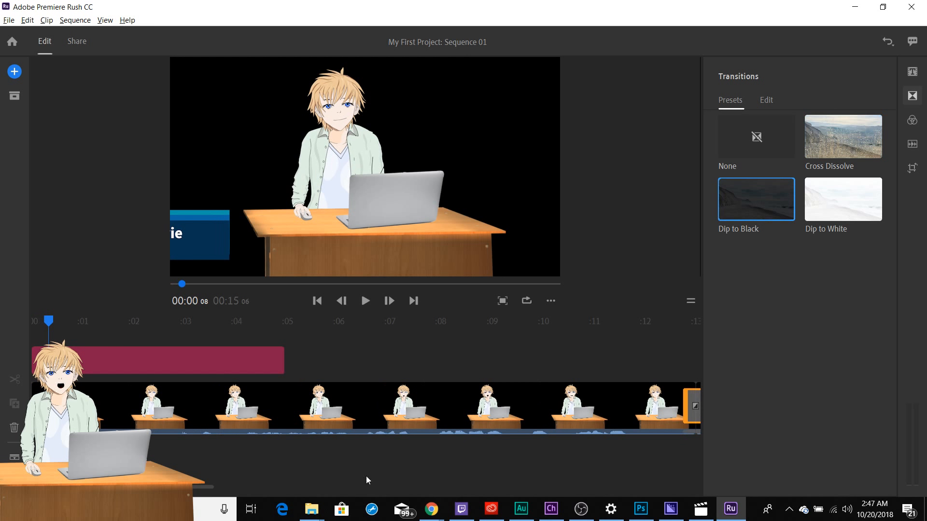
{"action": "left_click_drag", "start_coordinate": [205, 489], "coordinate": [255, 485]}
{"action": "left_click_drag", "start_coordinate": [729, 235], "coordinate": [290, 425]}
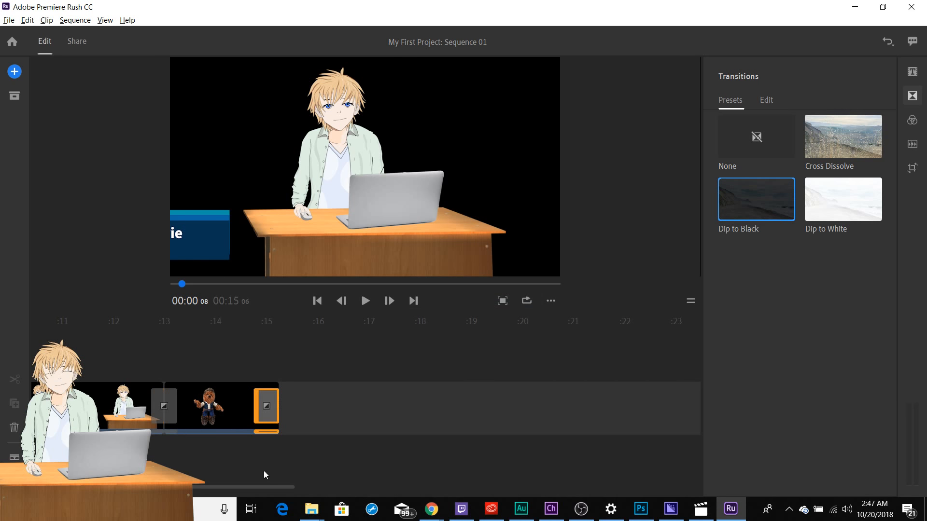
Step: Play the Wookie clip from about 00:14 to preview the closing fade
{"action": "left_click", "coordinate": [211, 347]}
{"action": "key", "text": "space"}
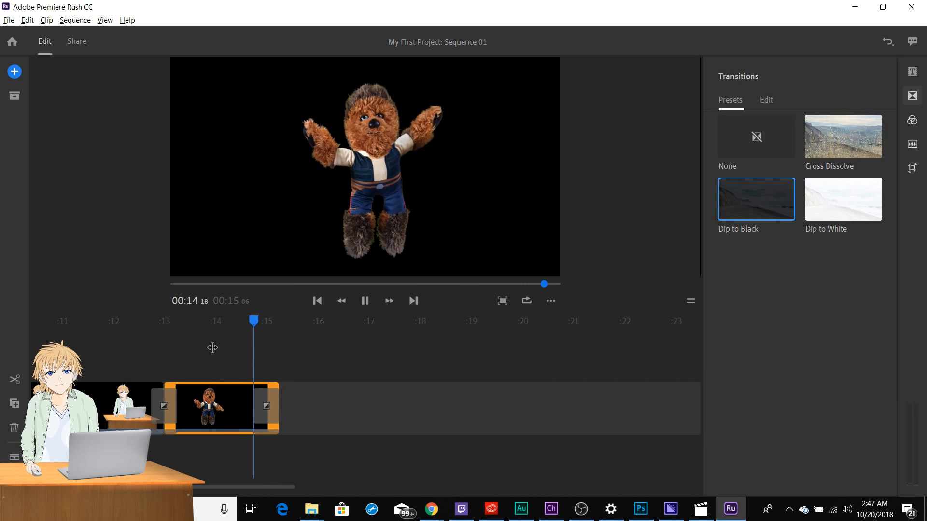
{"action": "left_click_drag", "start_coordinate": [218, 486], "coordinate": [133, 486]}
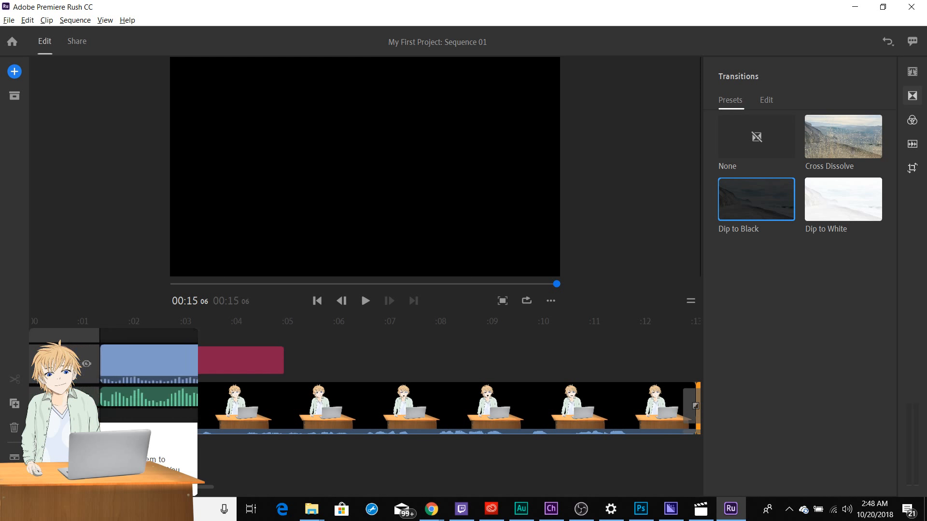
Step: Open the sharing settings for the sequence
{"action": "left_click", "coordinate": [9, 21]}
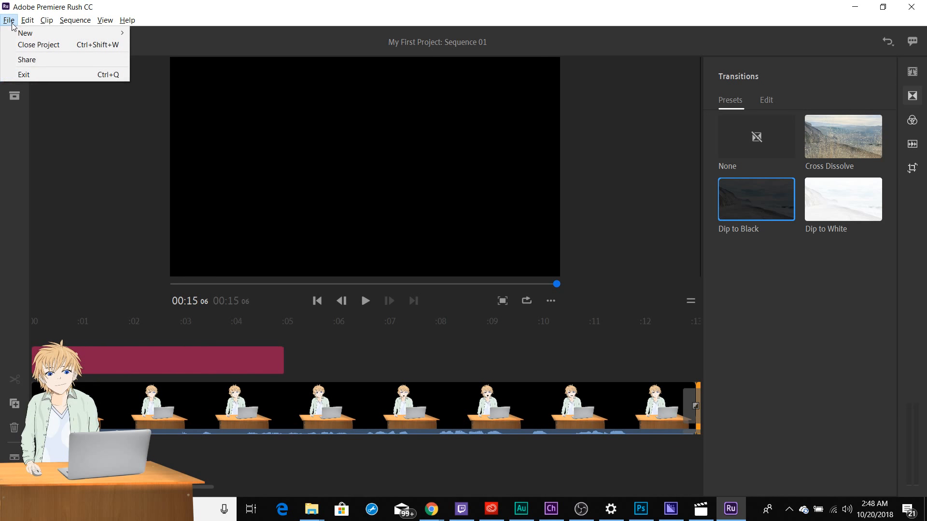
{"action": "left_click", "coordinate": [39, 44]}
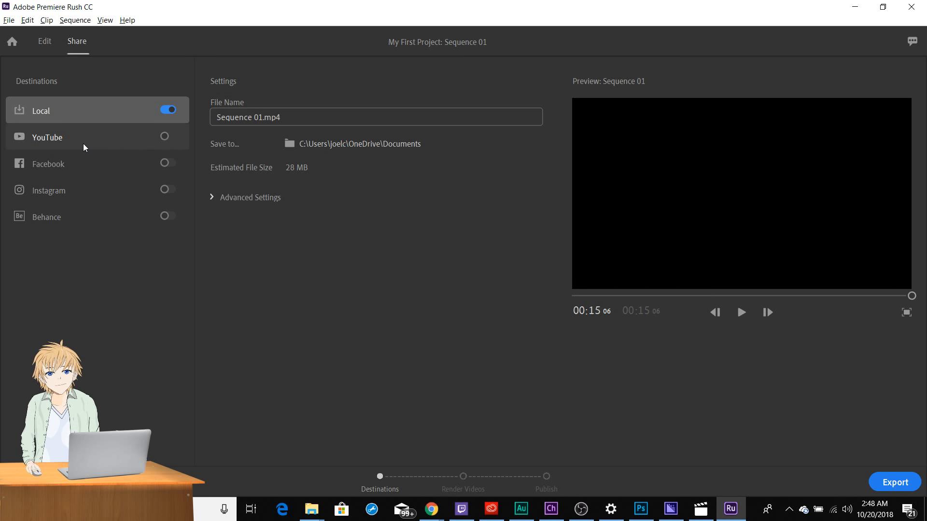
{"action": "left_click", "coordinate": [165, 138]}
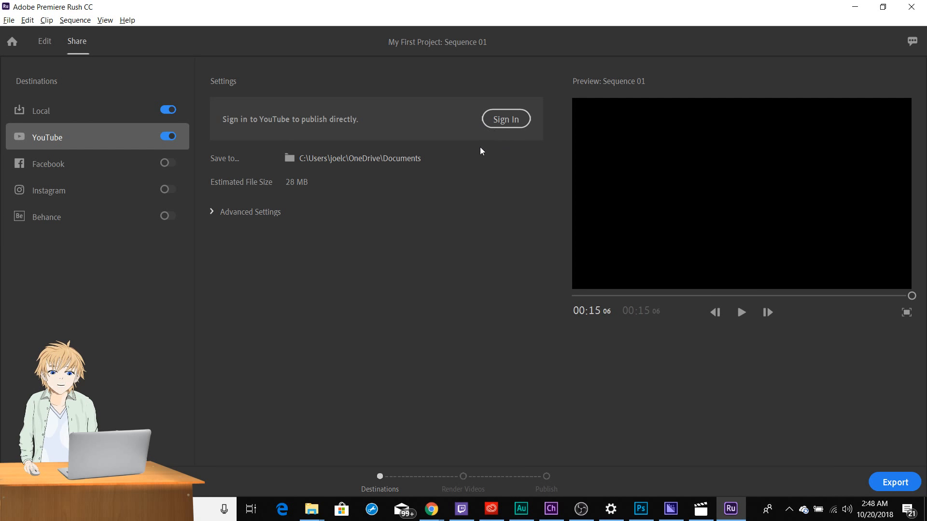
{"action": "left_click", "coordinate": [212, 214]}
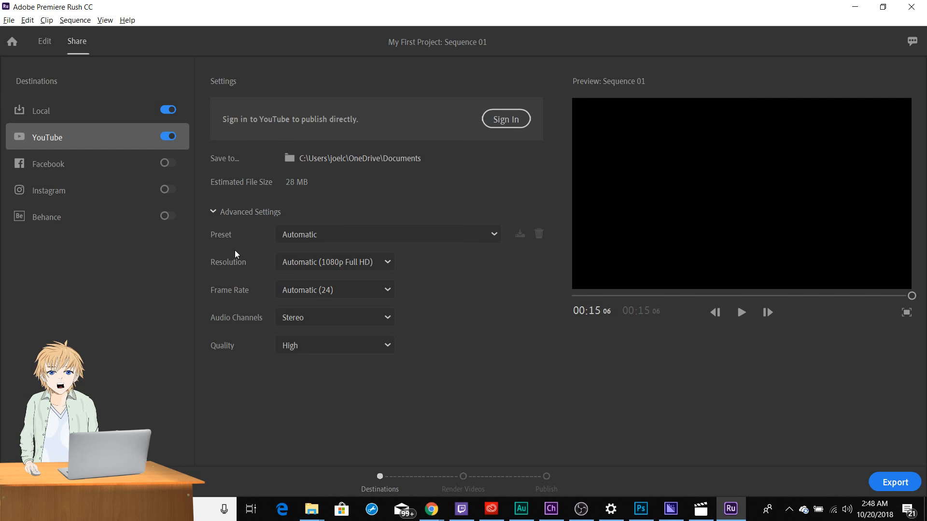
{"action": "left_click", "coordinate": [501, 125]}
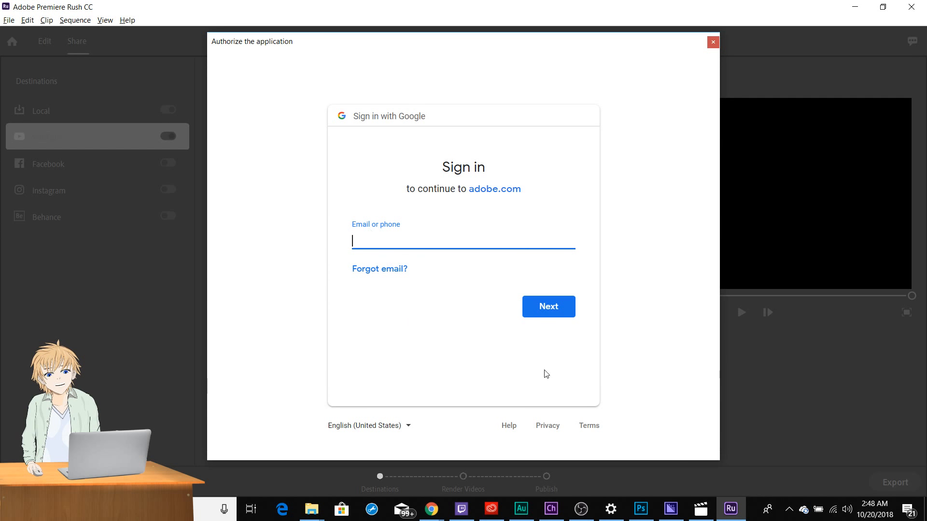
{"action": "left_click", "coordinate": [711, 43]}
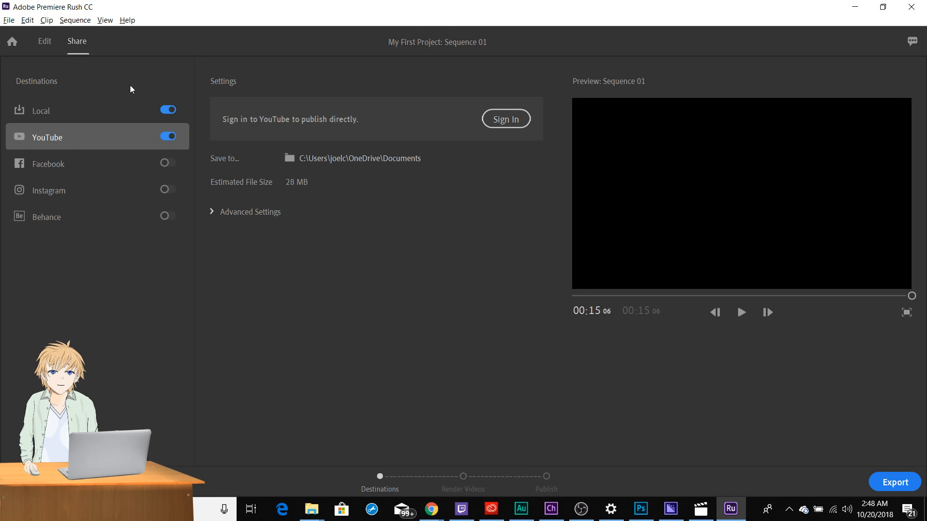
{"action": "left_click", "coordinate": [165, 115]}
{"action": "left_click", "coordinate": [166, 144]}
{"action": "left_click", "coordinate": [167, 137]}
Step: Export the sequence with only the Local destination as Sequence 01.mp4 in the Documents folder
{"action": "left_click", "coordinate": [129, 115]}
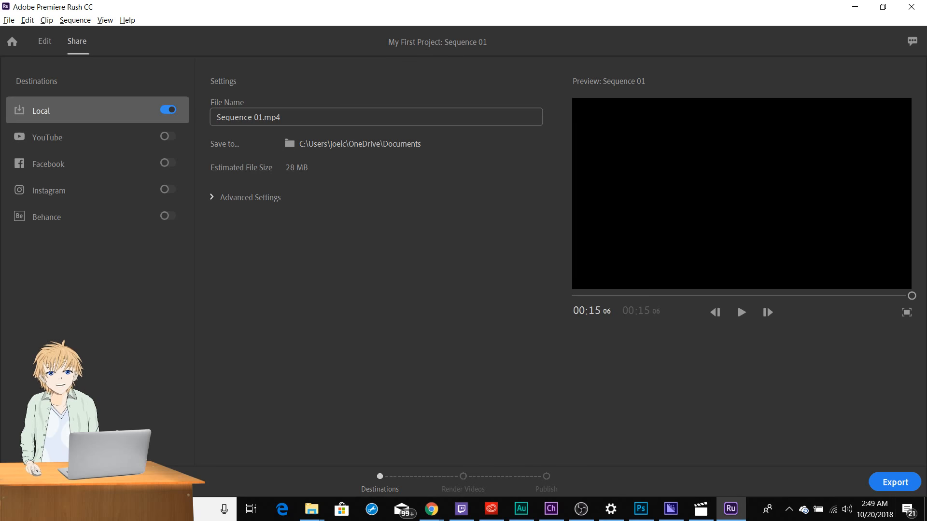
{"action": "left_click", "coordinate": [894, 482]}
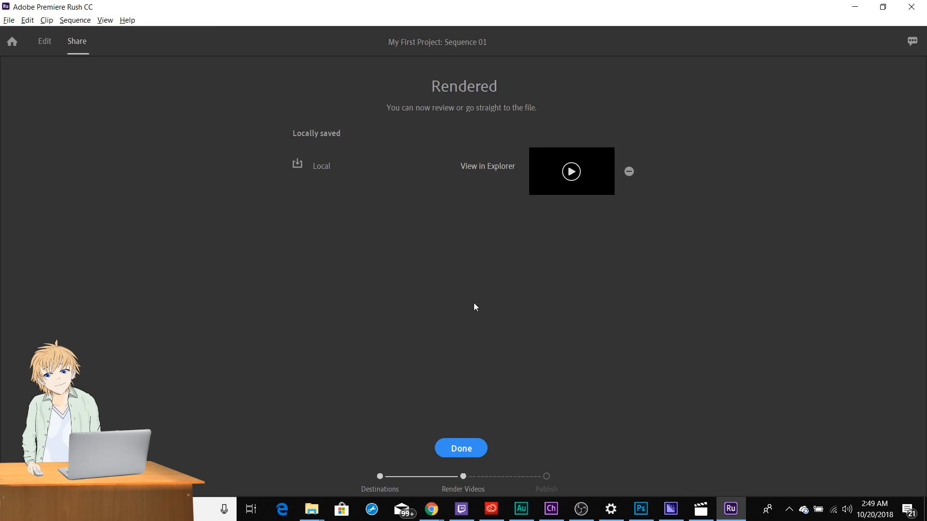
Step: Check the Videos folder in File Explorer for the exported movie, return to Premiere Rush and close the render summary
{"action": "left_click", "coordinate": [318, 514]}
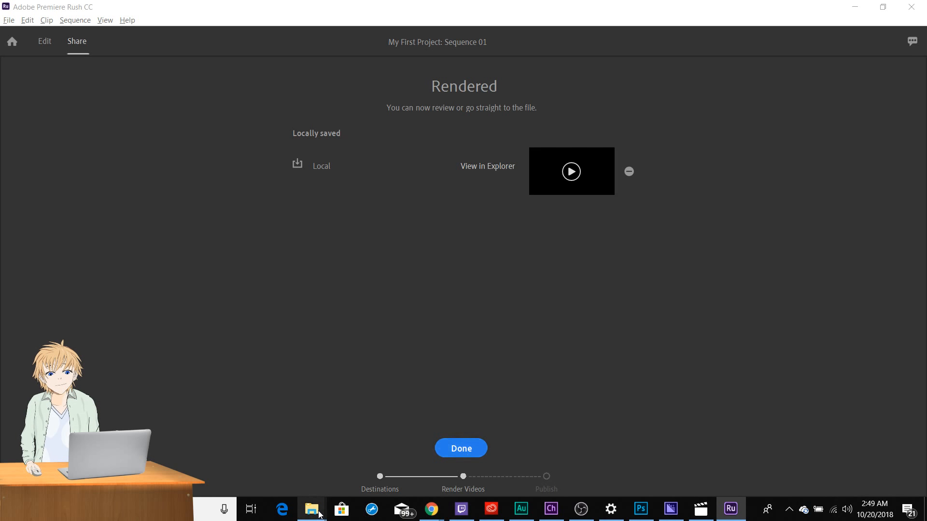
{"action": "left_click", "coordinate": [440, 476]}
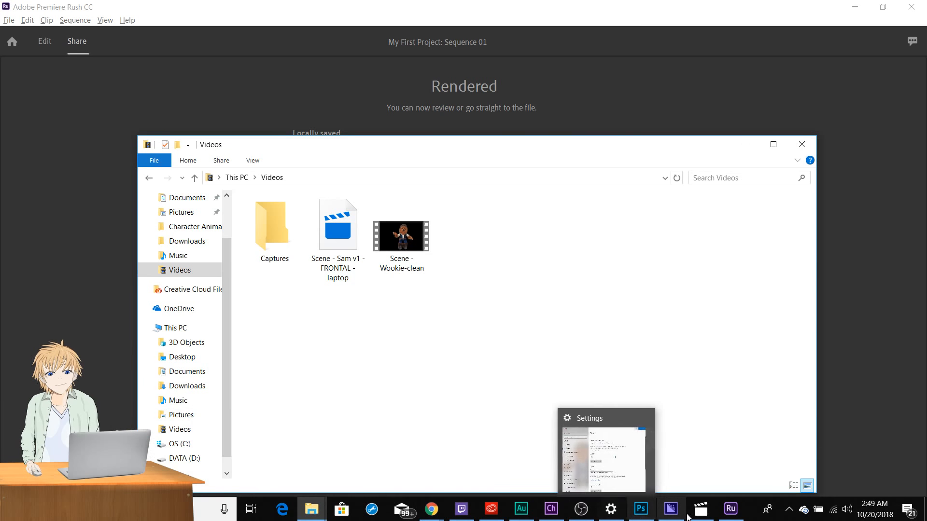
{"action": "left_click", "coordinate": [731, 509]}
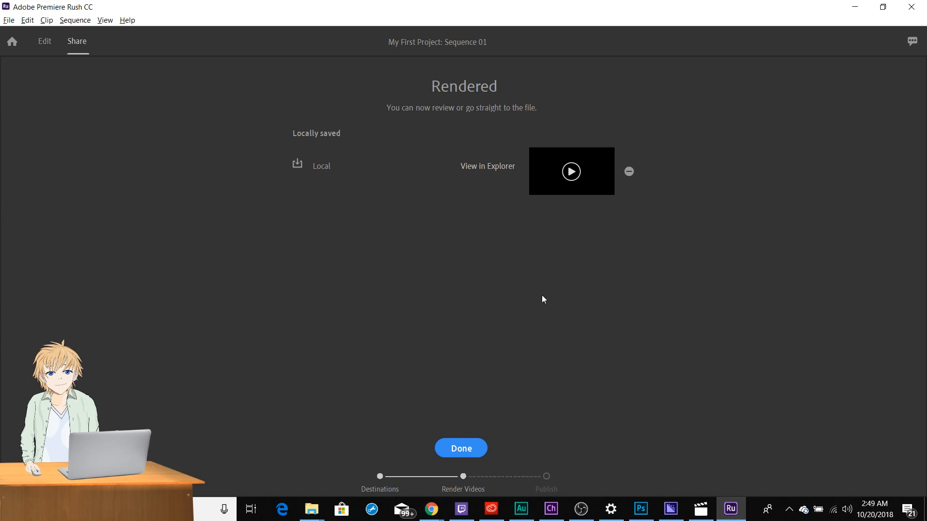
{"action": "left_click", "coordinate": [463, 450]}
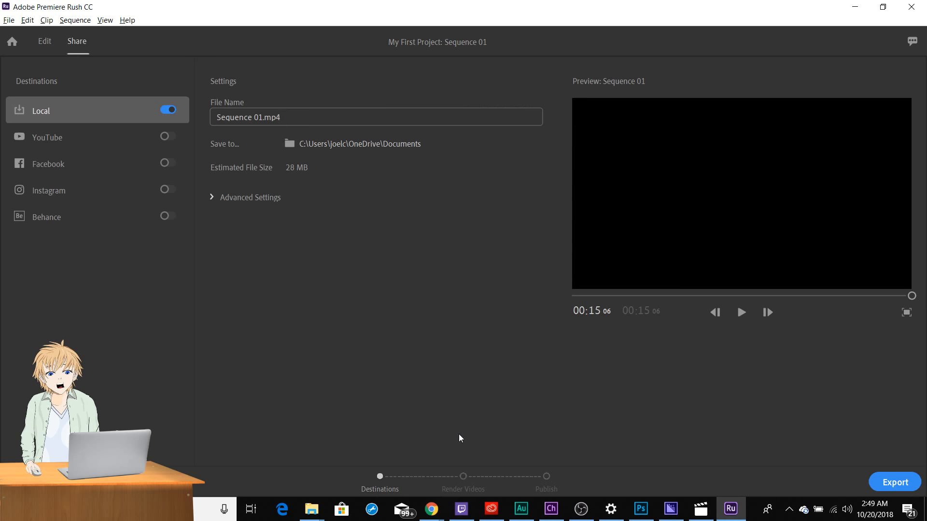
Step: Check which folder the local export is saved to, leaving the save location as it is
{"action": "left_click", "coordinate": [370, 145]}
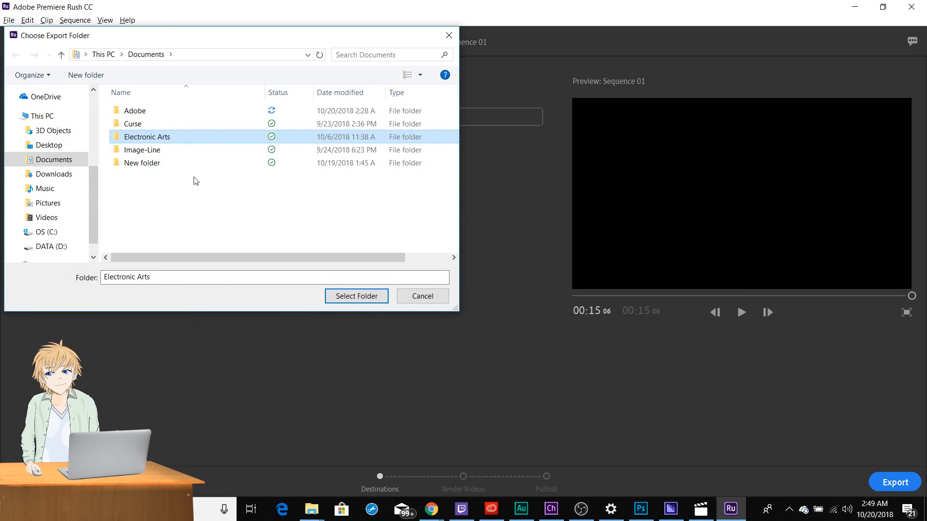
{"action": "left_click_drag", "start_coordinate": [185, 41], "coordinate": [299, 214]}
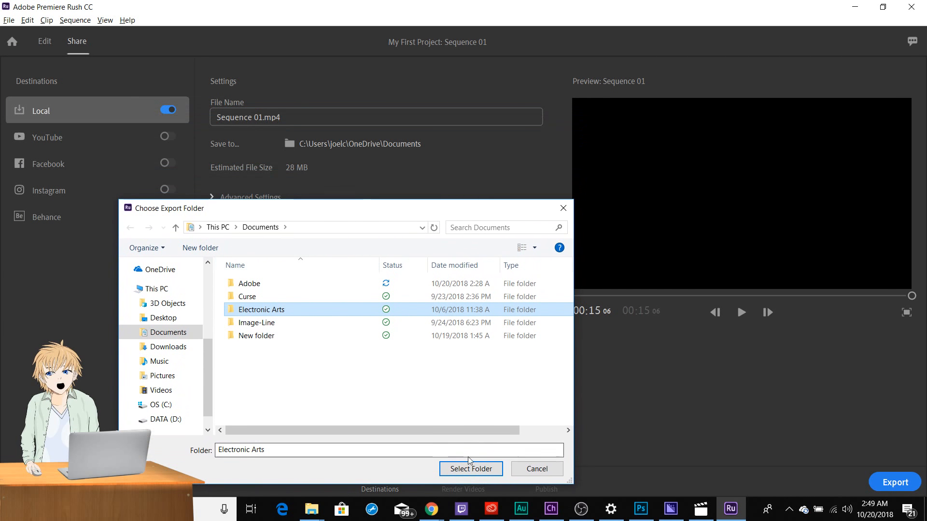
{"action": "left_click", "coordinate": [321, 227]}
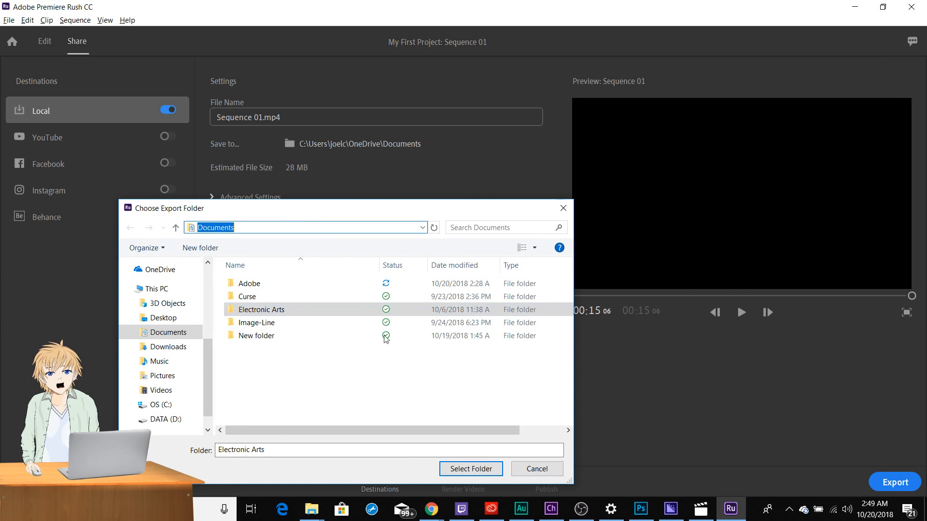
{"action": "left_click", "coordinate": [536, 469]}
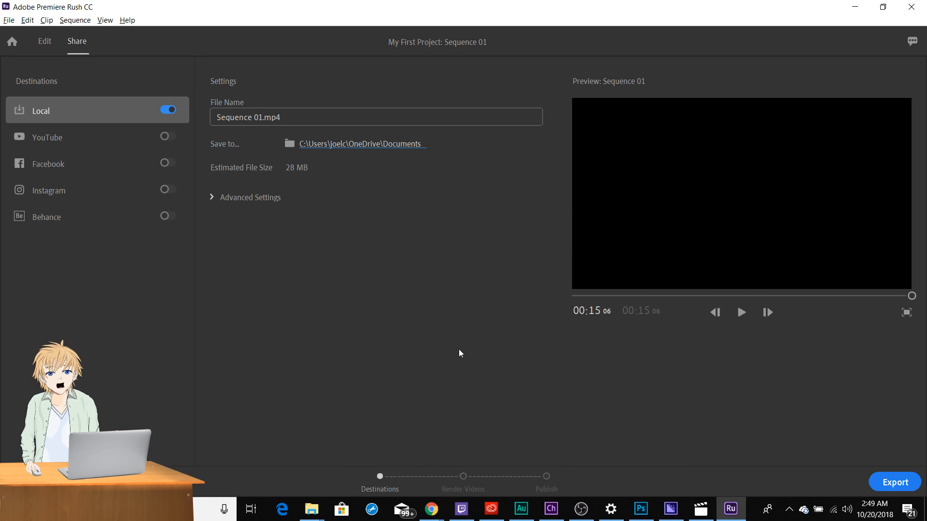
Step: Play the exported Sequence 01 movie from the Documents folder in File Explorer and return to Premiere Rush
{"action": "key", "text": "super+e"}
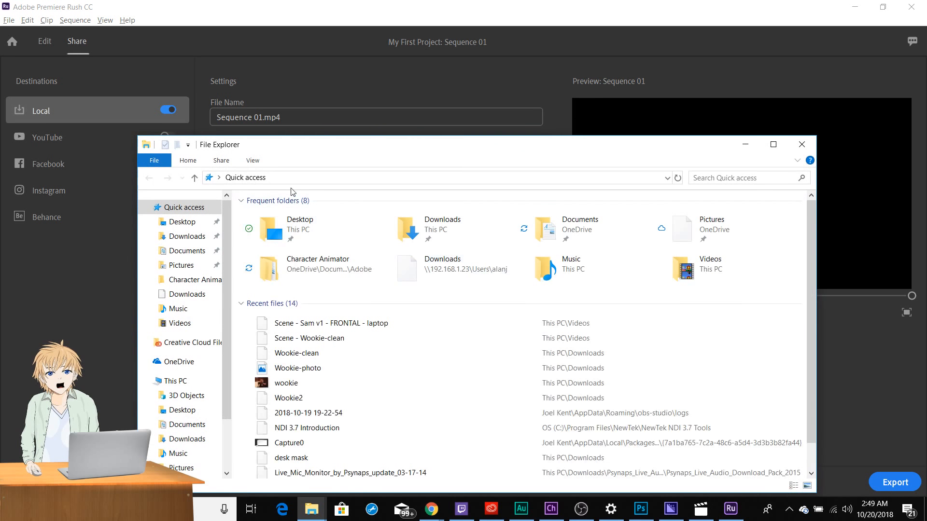
{"action": "left_click", "coordinate": [188, 251]}
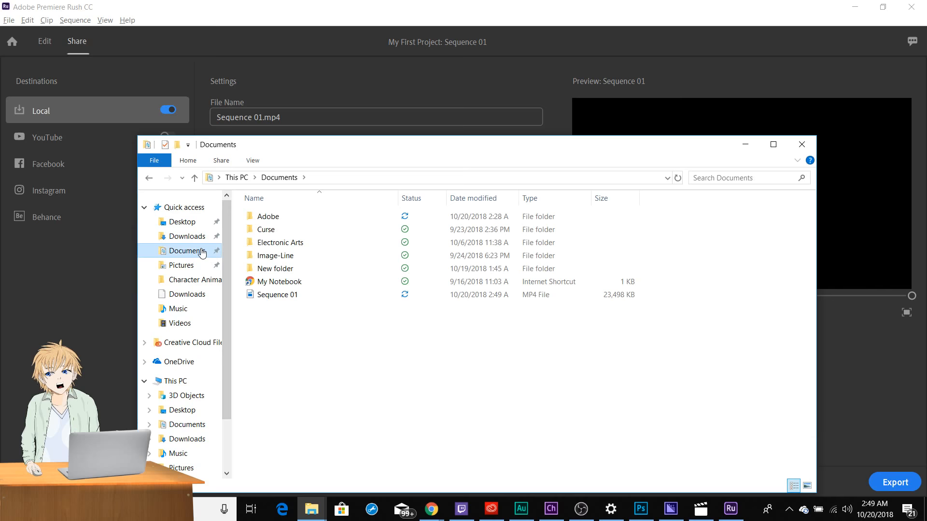
{"action": "double_click", "coordinate": [286, 299]}
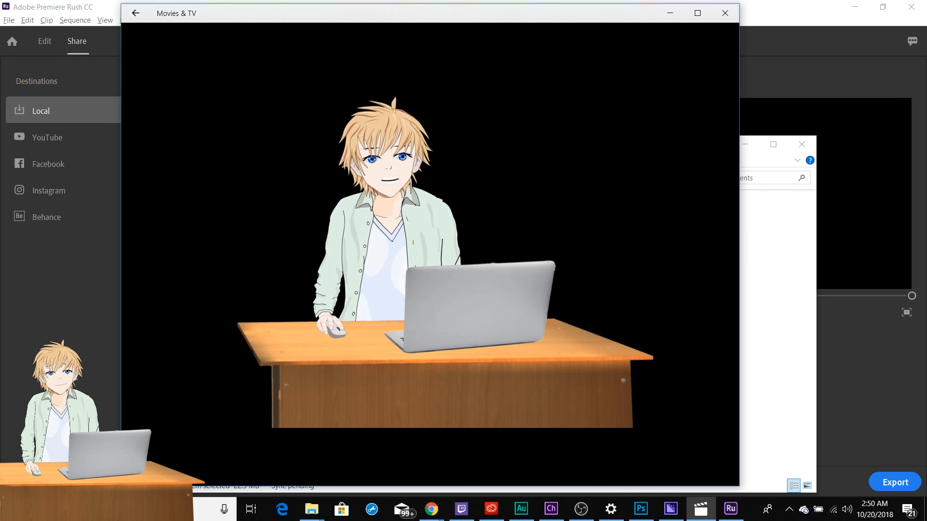
{"action": "mouse_move", "coordinate": [264, 299]}
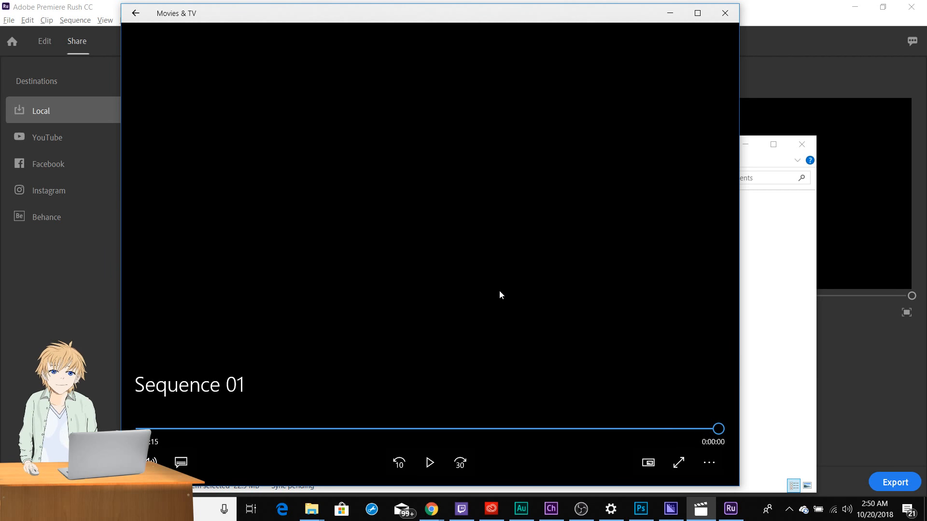
{"action": "left_click", "coordinate": [725, 15]}
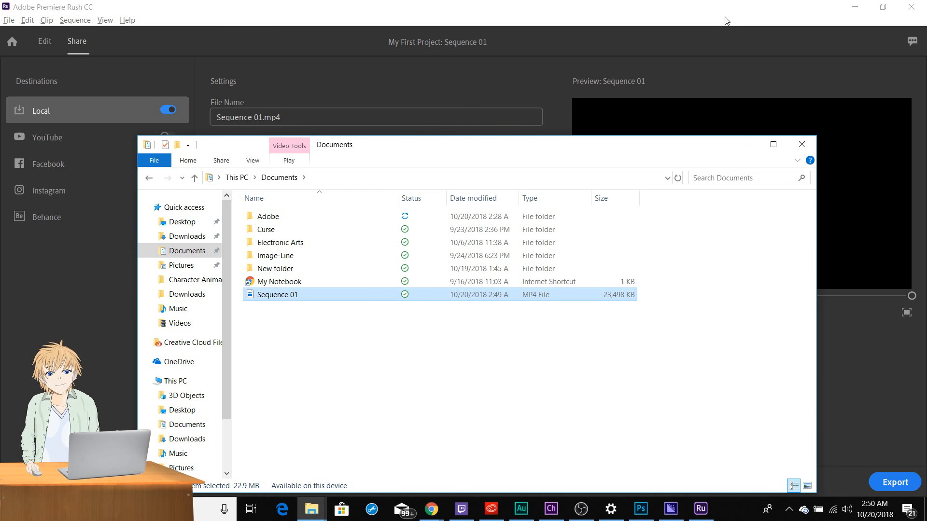
{"action": "left_click", "coordinate": [746, 144]}
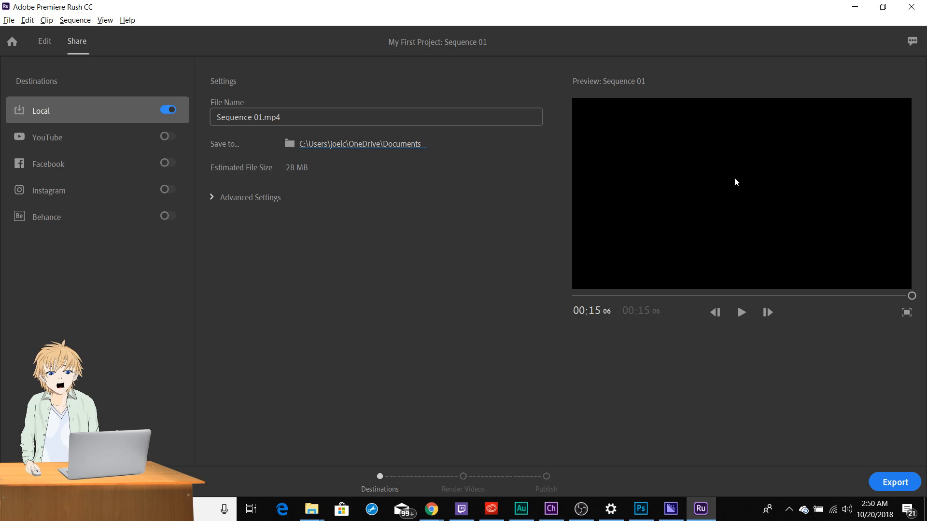
Step: Enable YouTube as a sharing destination in addition to Local
{"action": "left_click", "coordinate": [167, 136]}
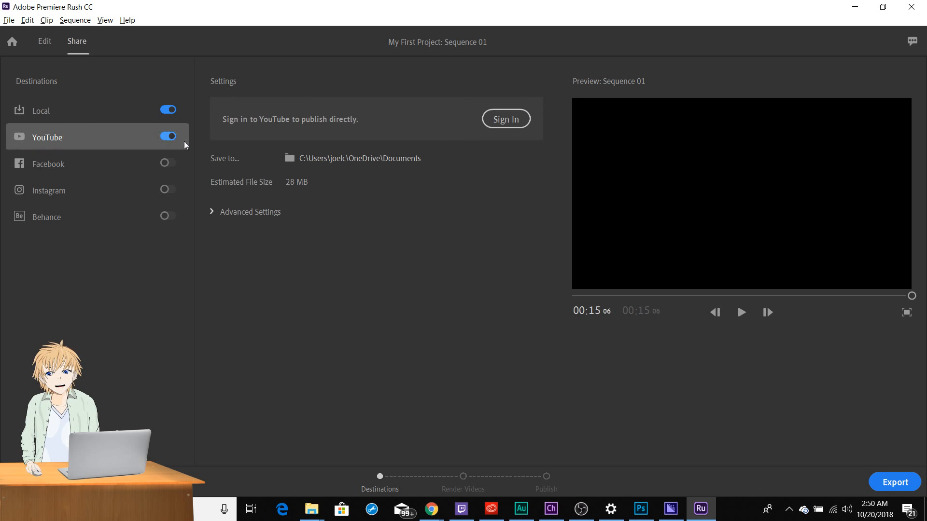